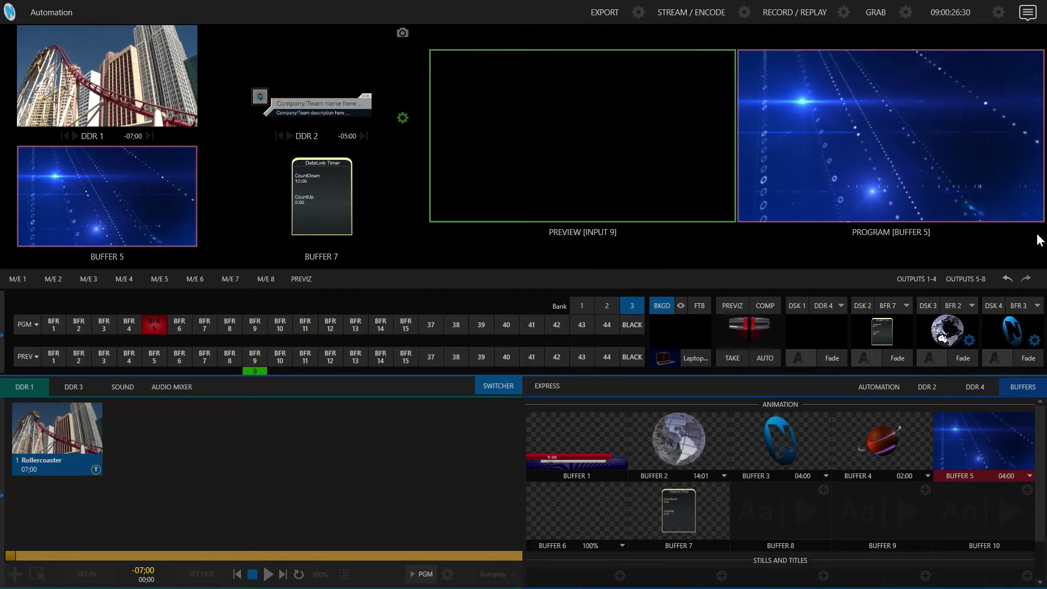
# Look up the system's web address in the notifications, and open 192.168.1.136/timer in a web browser on the external computer
pyautogui.click(1028, 12)
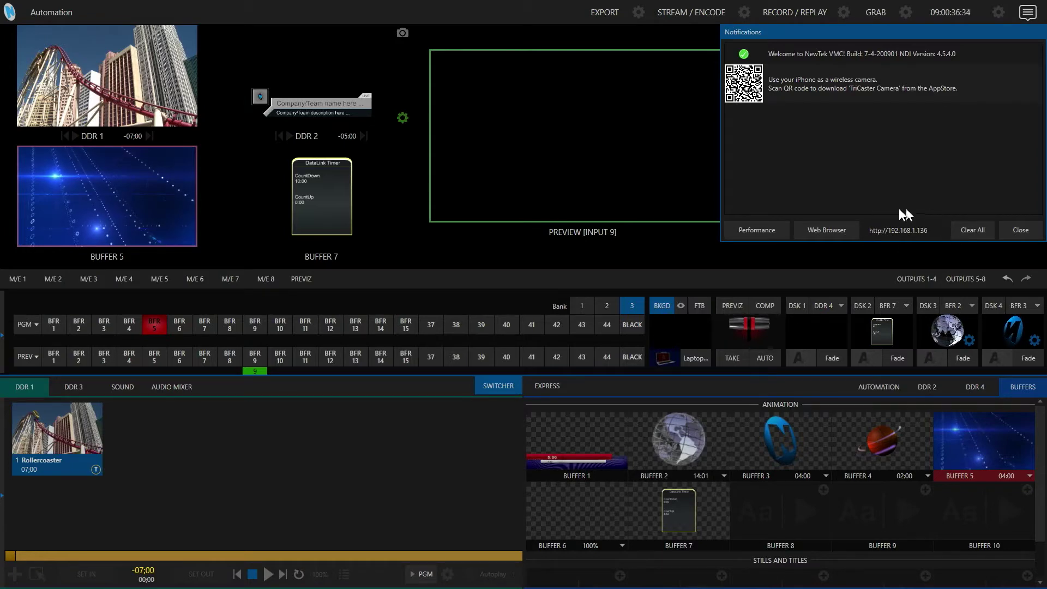
pyautogui.click(1021, 230)
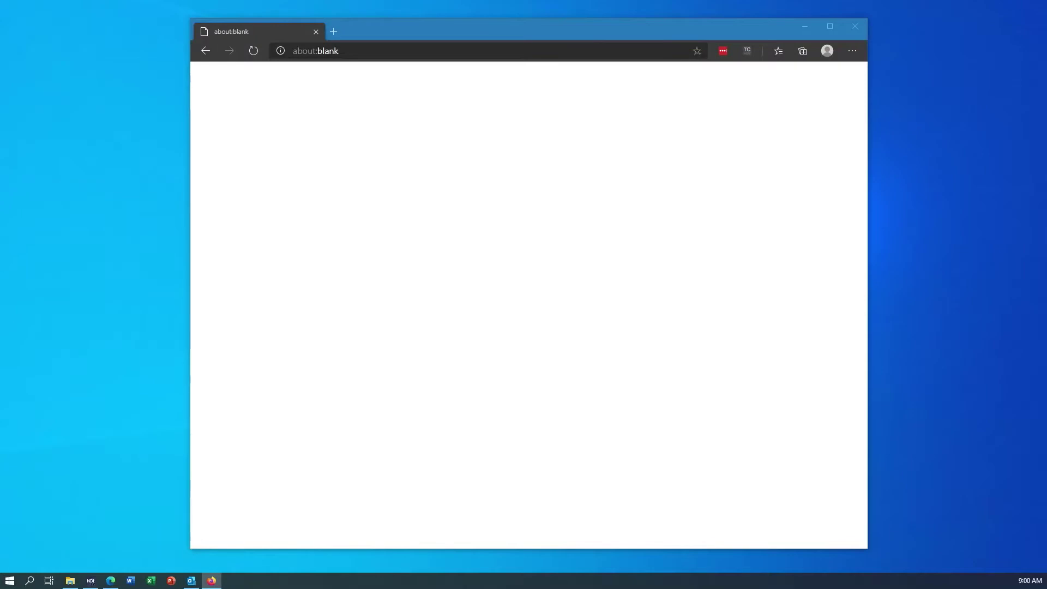
pyautogui.click(374, 51)
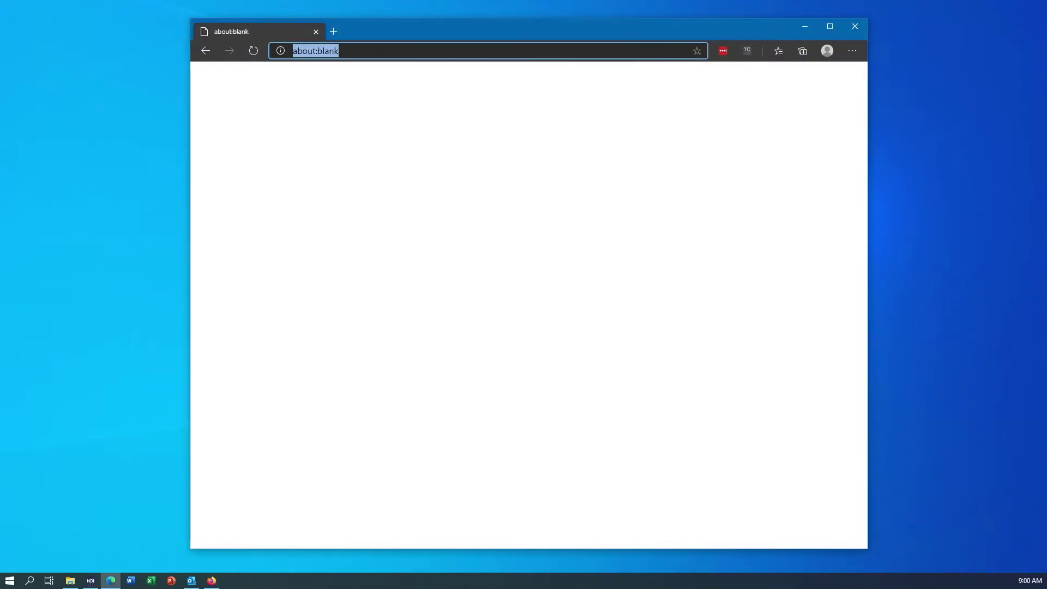
pyautogui.write('192.168.1.136')
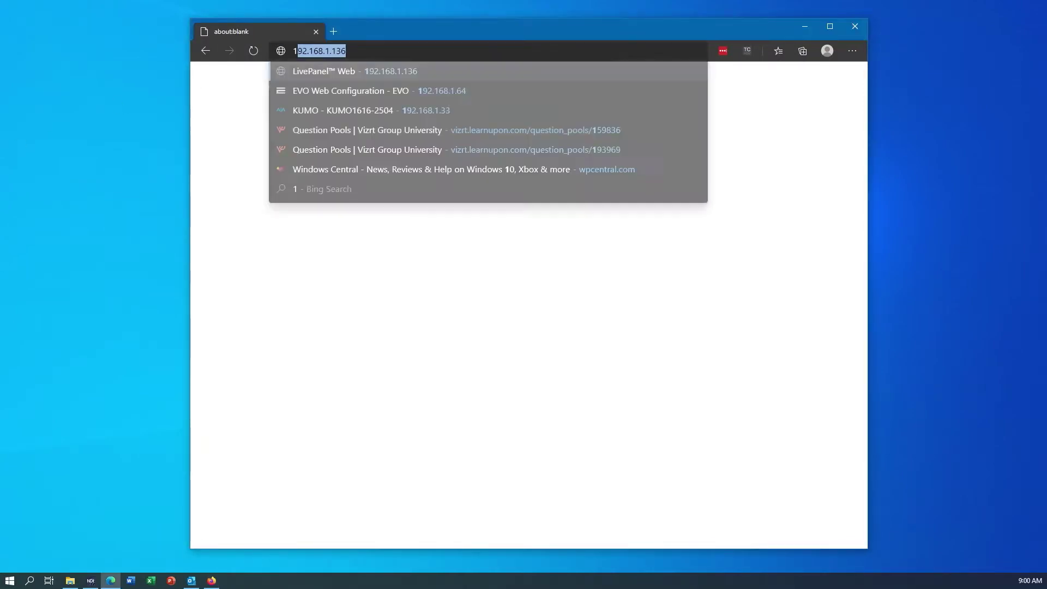
pyautogui.press('End')
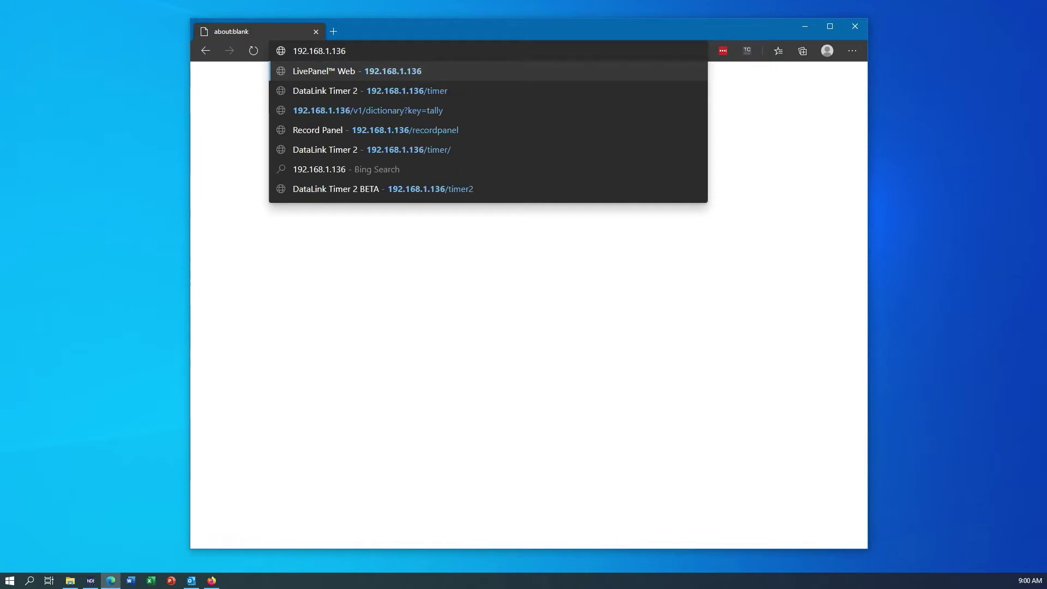
pyautogui.write('/timer')
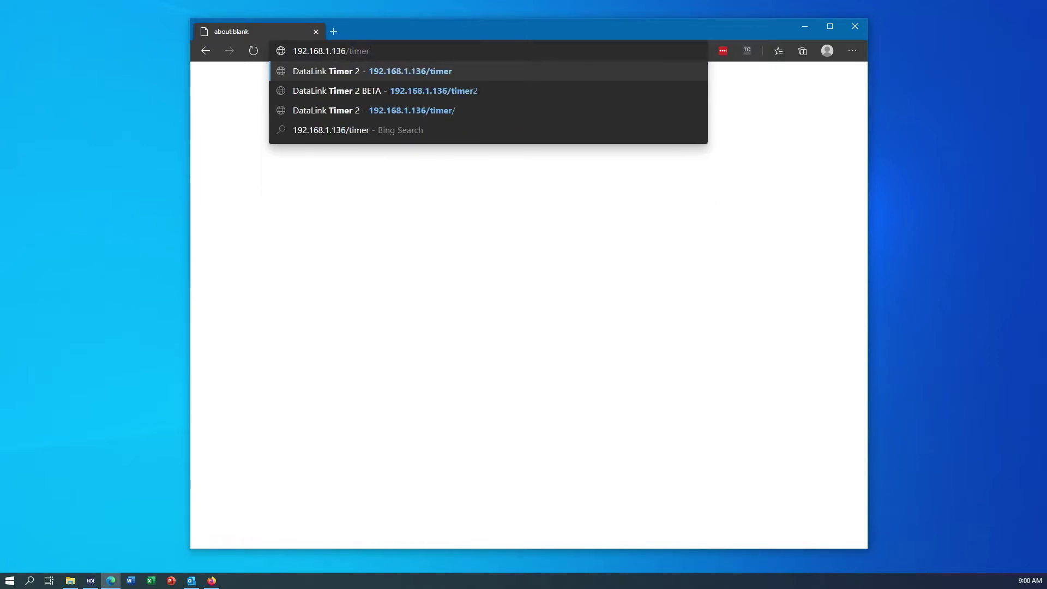
pyautogui.press('Return')
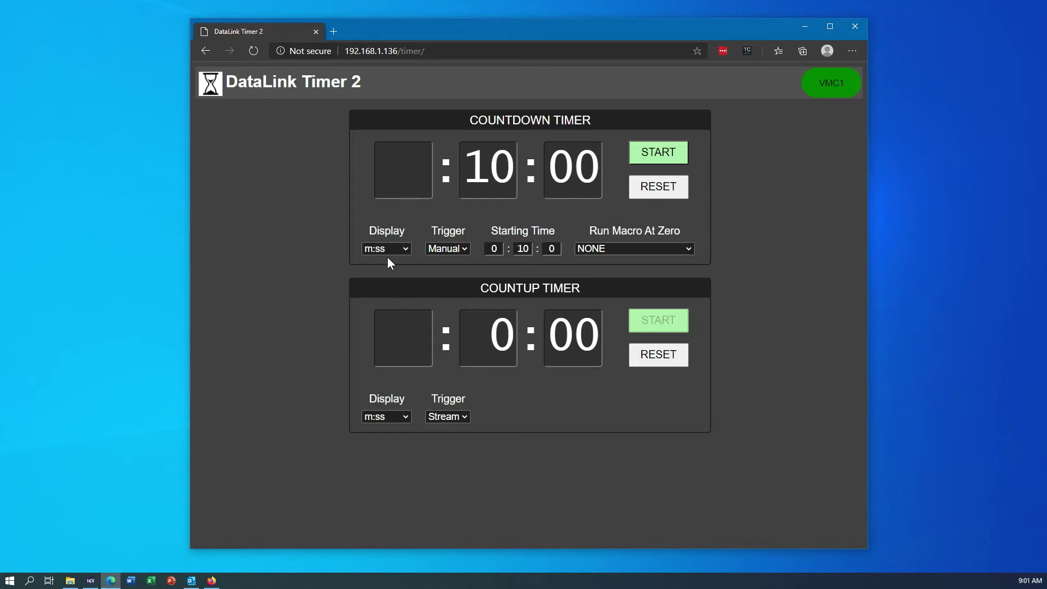
# Try the h:mm:ss display format on the countdown timer and return it to m:ss
pyautogui.click(388, 250)
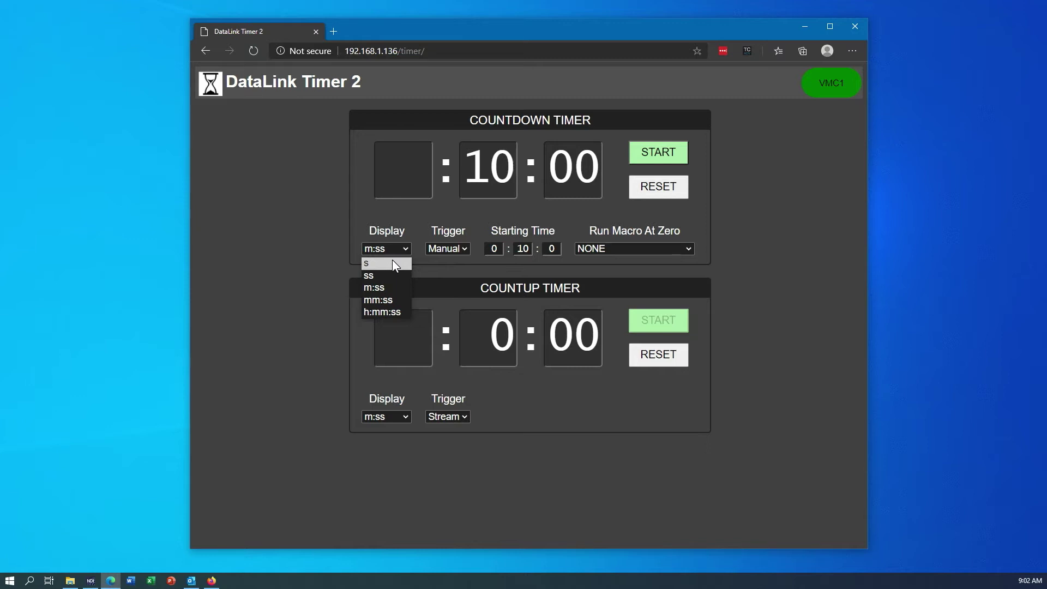
pyautogui.click(381, 312)
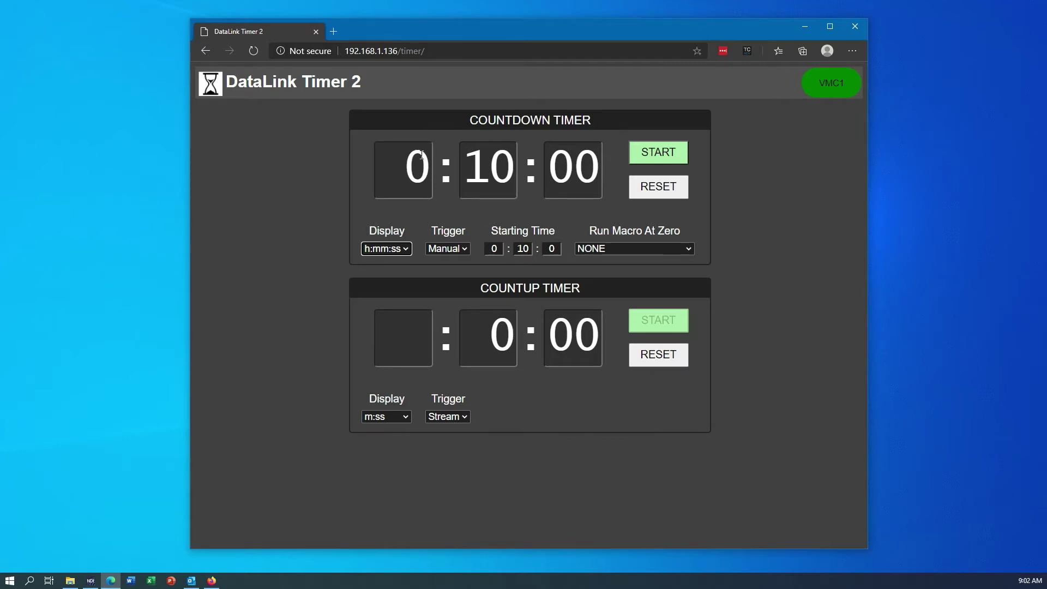
pyautogui.click(386, 248)
pyautogui.click(391, 284)
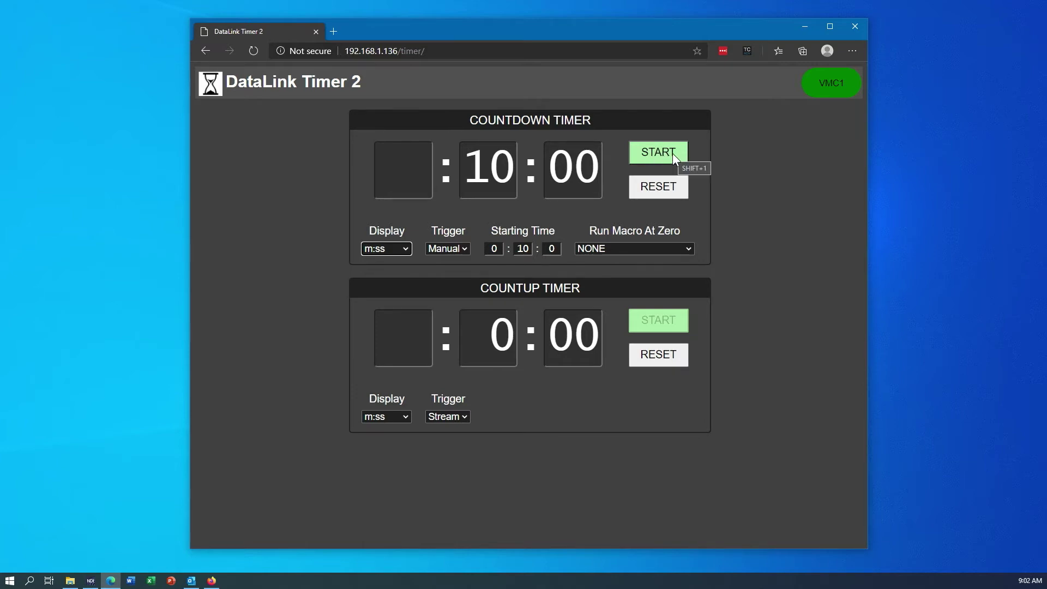
# Set the countdown timer's trigger to Record and its starting time to 15 minutes, and reset the timer to apply it
pyautogui.click(443, 250)
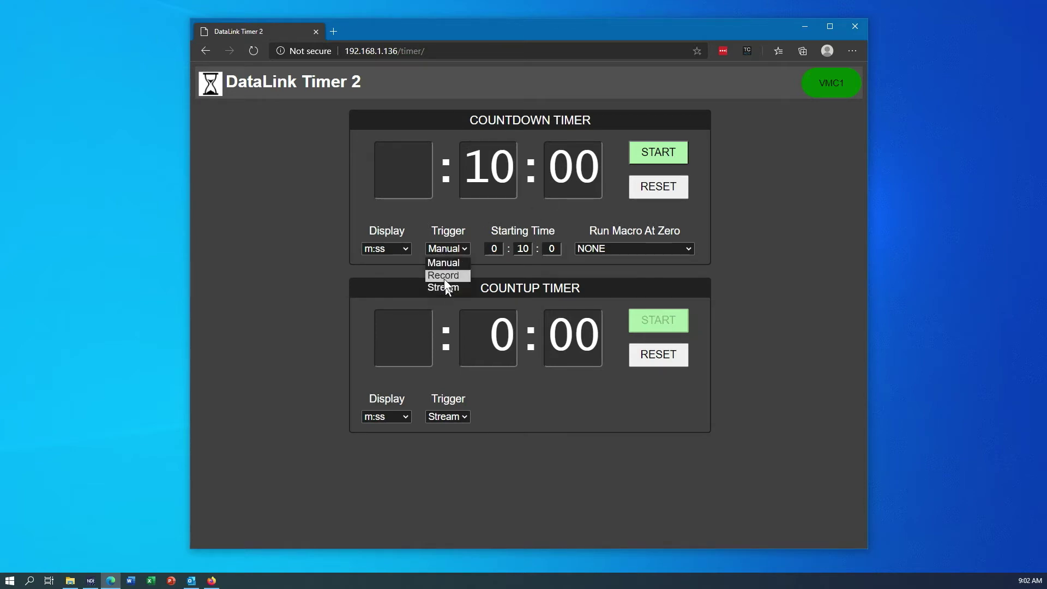
pyautogui.click(443, 276)
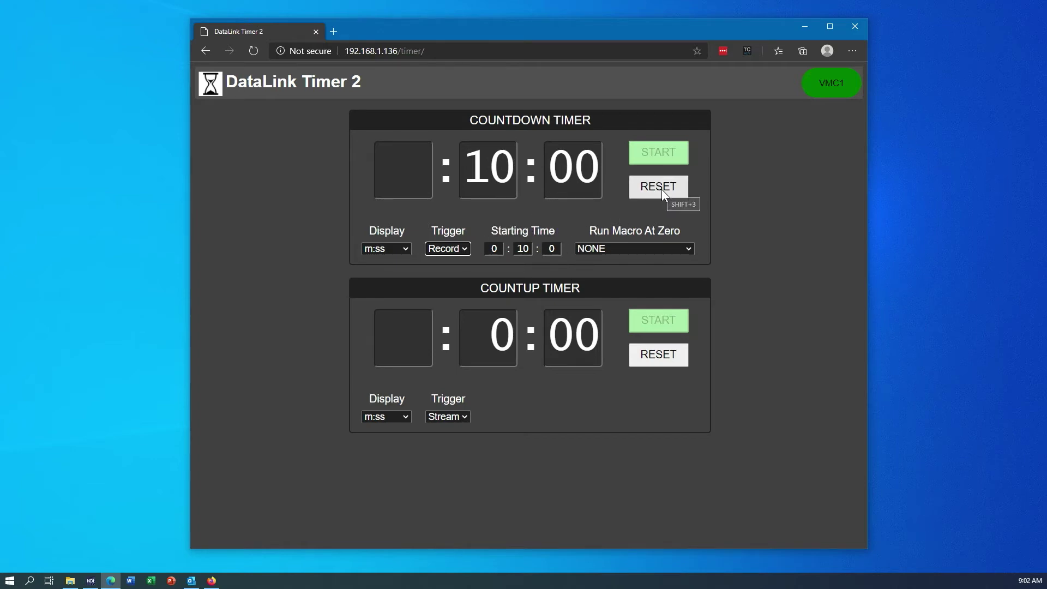
pyautogui.press('Tab')
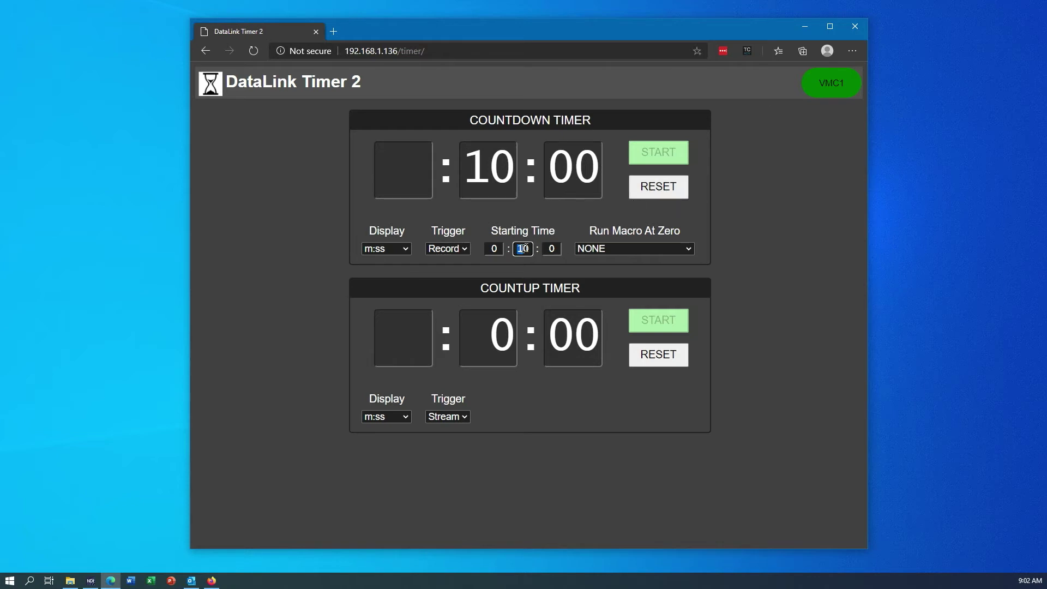
pyautogui.write('15')
pyautogui.press('Tab')
pyautogui.click(658, 187)
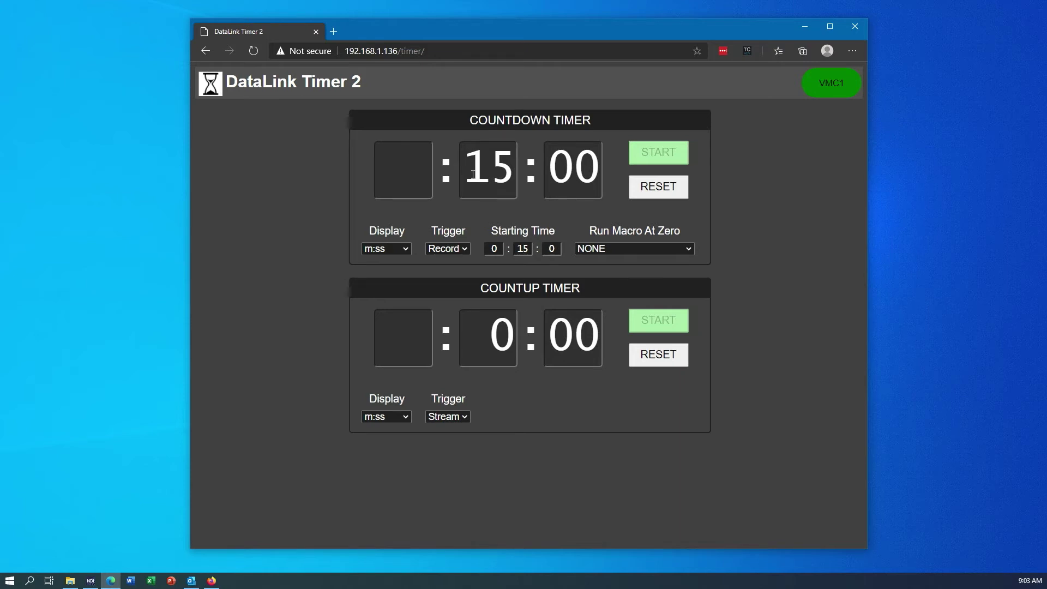
# Change the countdown timer's current time to 12:00 without altering its starting time, and set its trigger to Manual
pyautogui.doubleClick(516, 172)
pyautogui.write('12')
pyautogui.press('Tab')
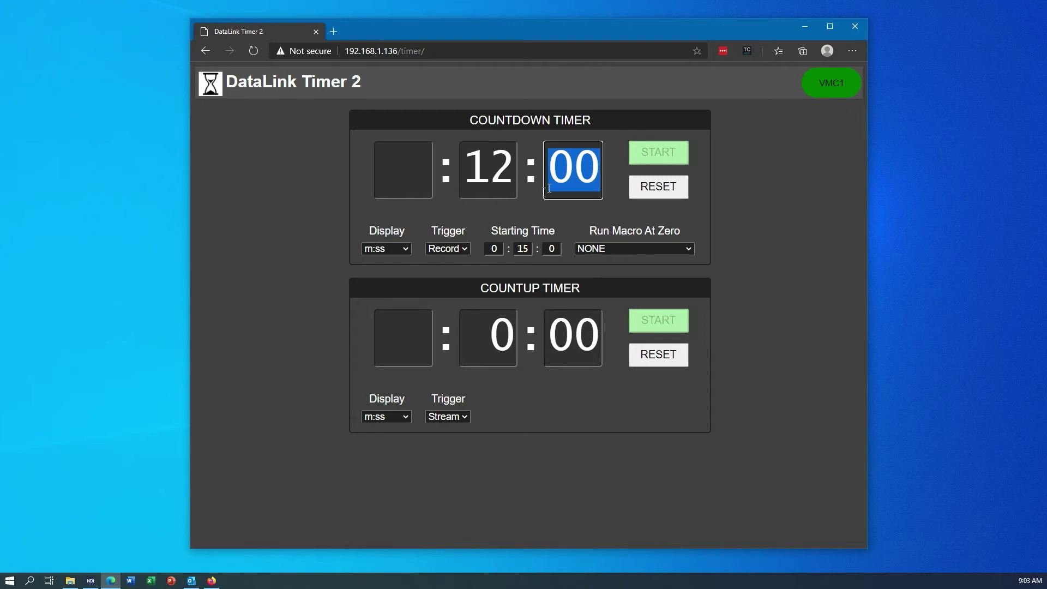
pyautogui.click(446, 252)
pyautogui.click(455, 260)
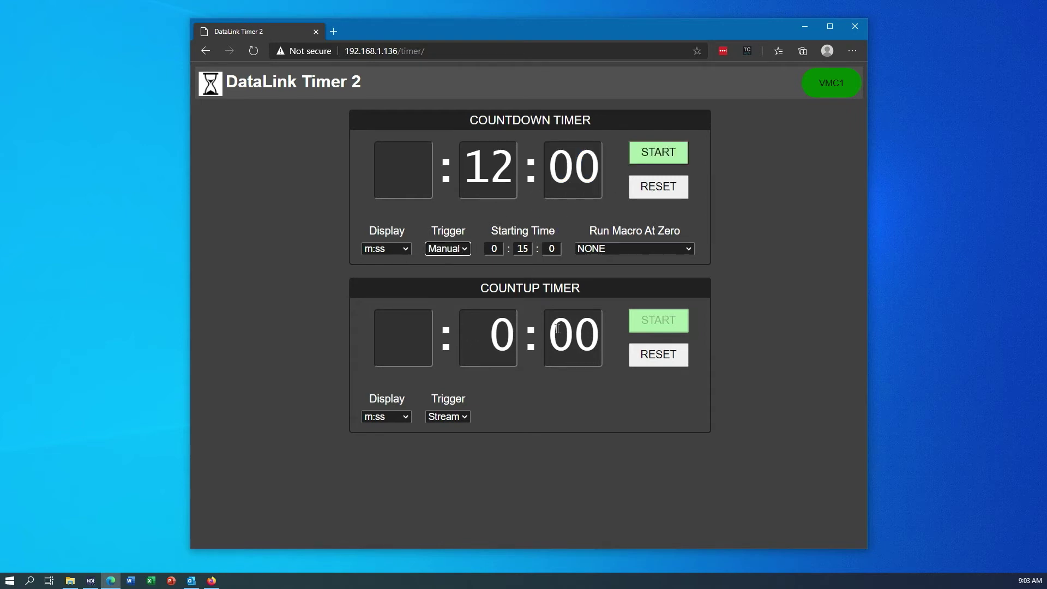
# Enter 7 minutes in the countup timer, switch its trigger to Manual and reset it
pyautogui.doubleClick(516, 336)
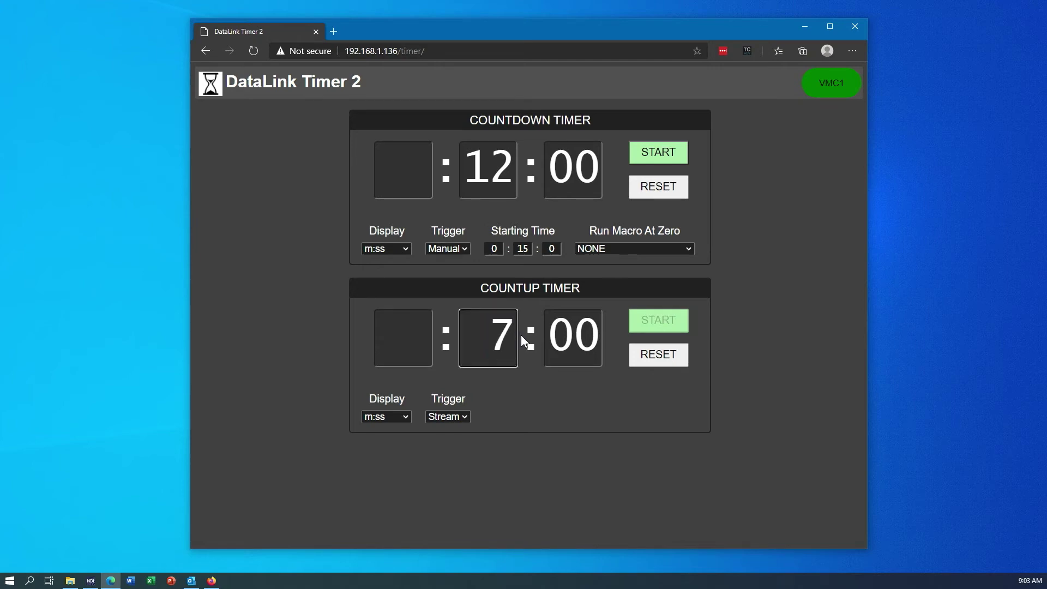
pyautogui.click(453, 418)
pyautogui.click(449, 429)
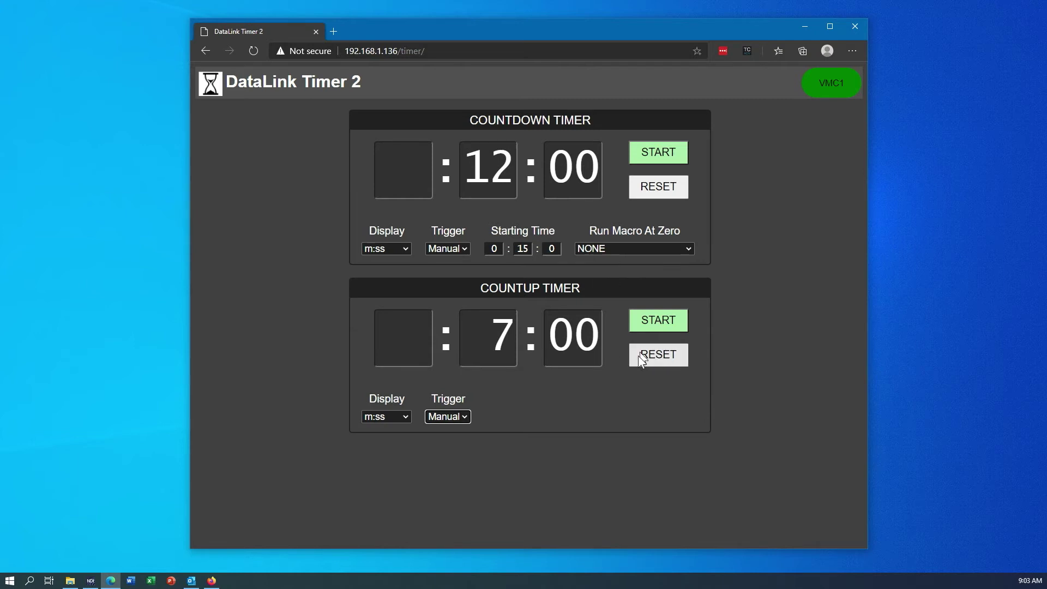
pyautogui.click(665, 366)
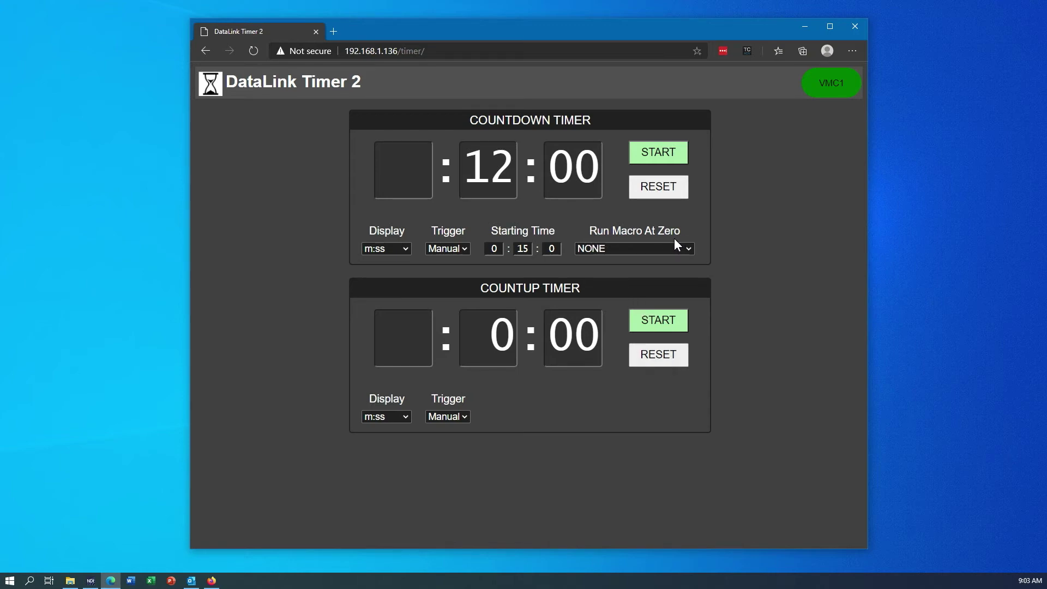
pyautogui.click(647, 248)
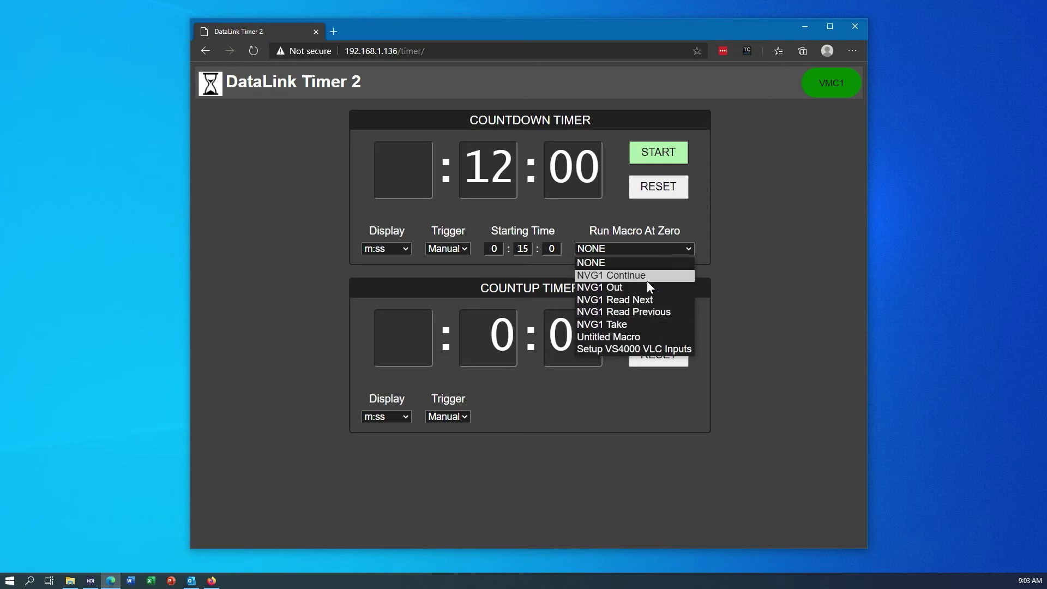
pyautogui.click(642, 219)
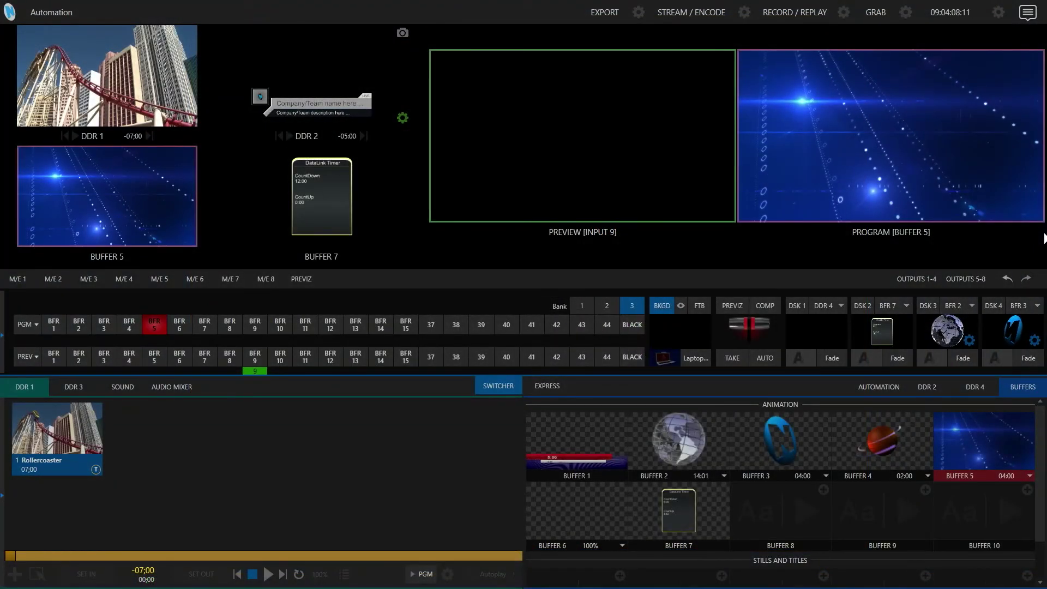
# In the switcher, open the title in Buffer 7, examine the DataLink keys in its countdown and countup text, and close the editor
pyautogui.moveTo(680, 528)
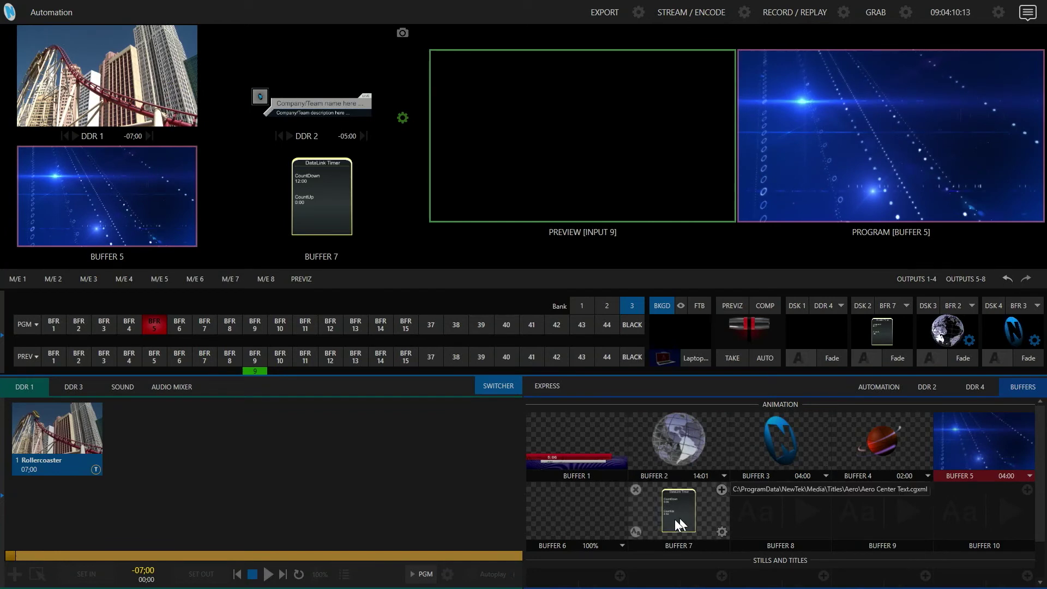
pyautogui.click(636, 531)
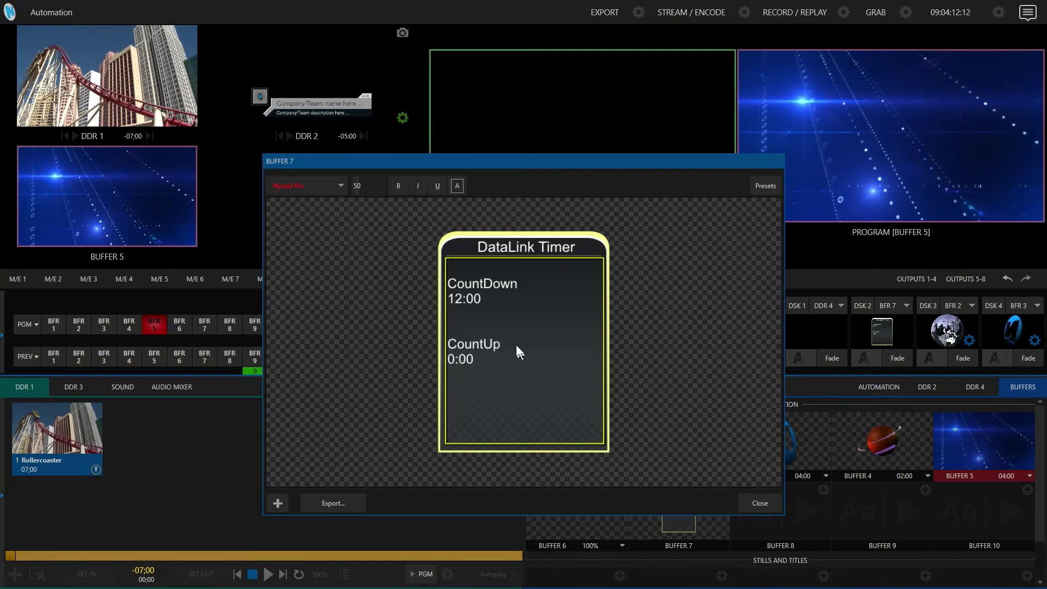
pyautogui.doubleClick(493, 302)
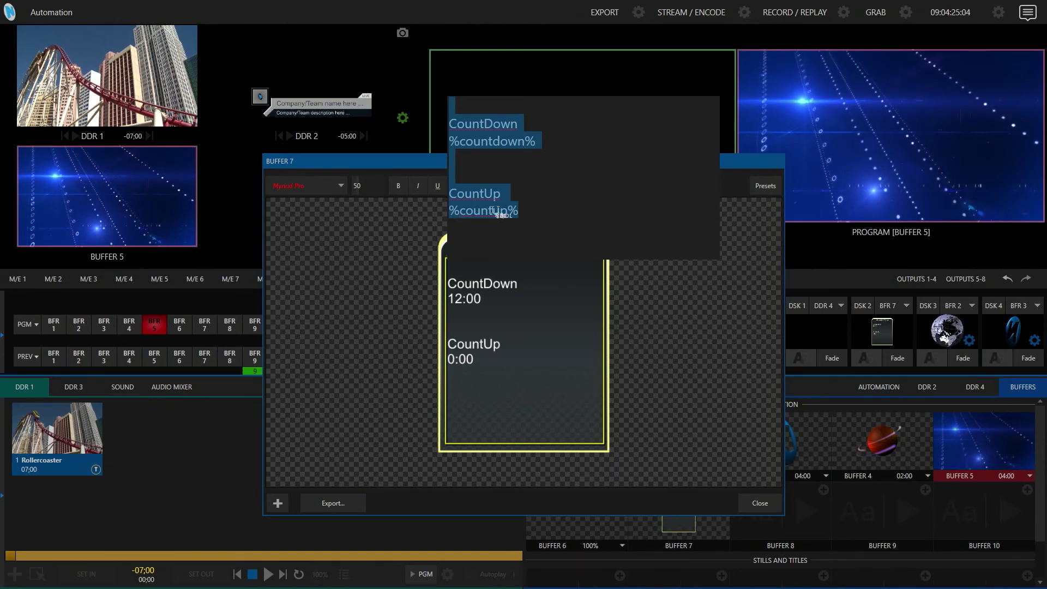
pyautogui.click(654, 327)
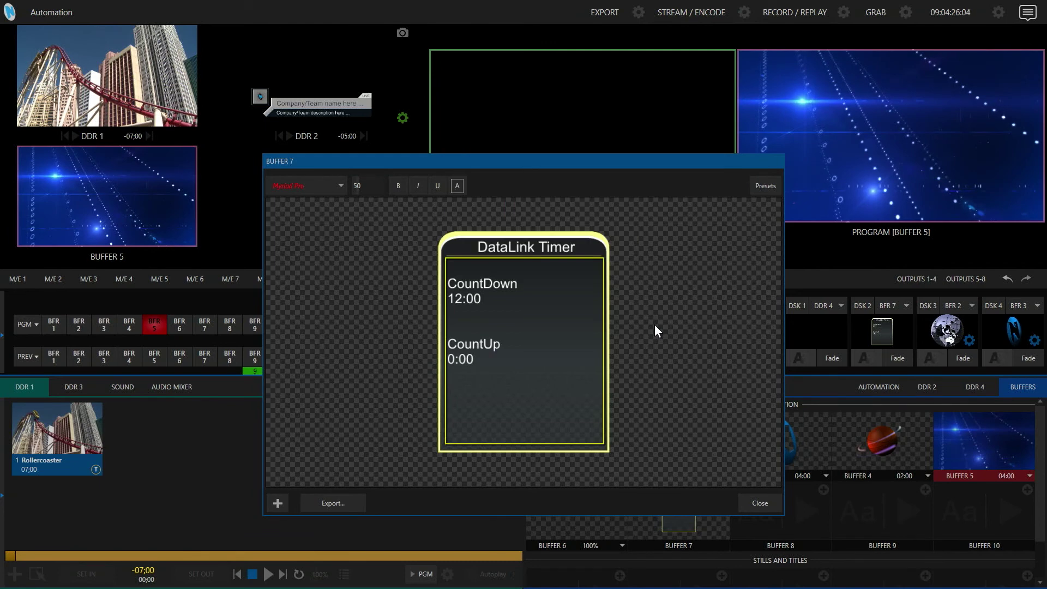
pyautogui.click(747, 504)
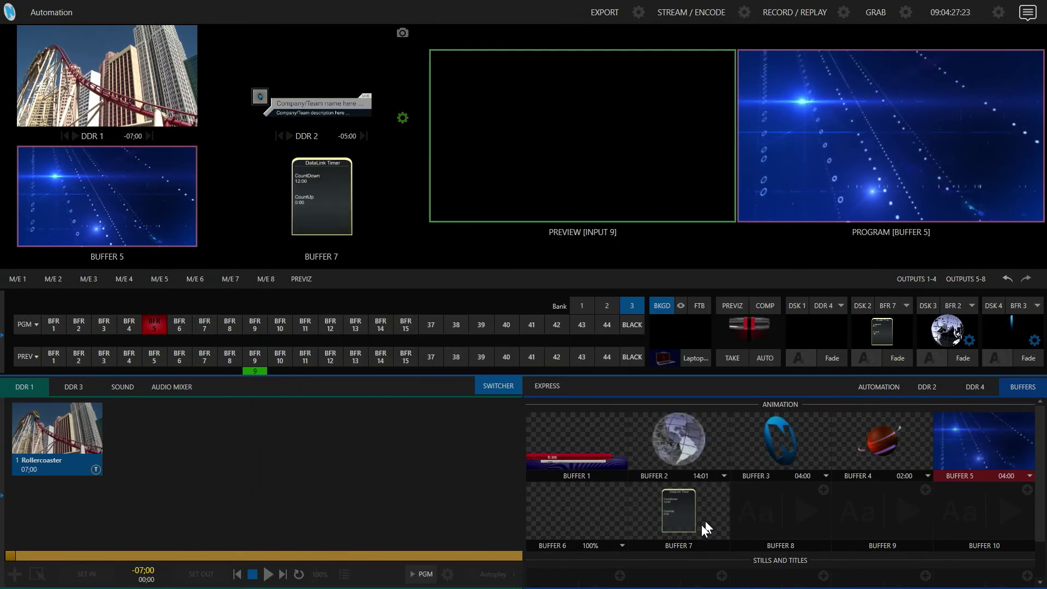
# Fade the Buffer 7 title on DSK 2 into the program output, and start both timers on the DataLink Timer page
pyautogui.click(899, 358)
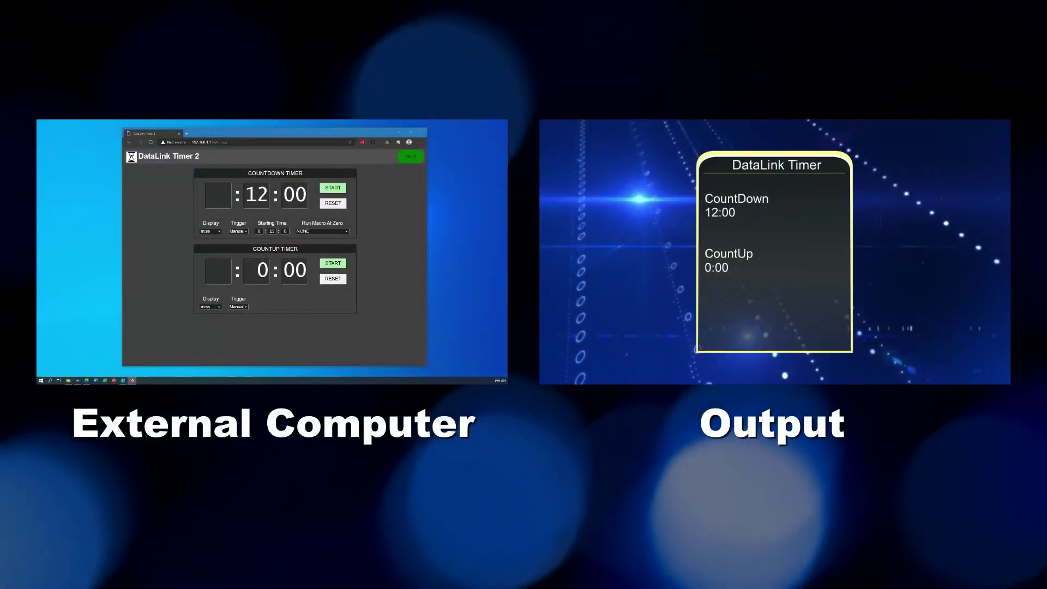
pyautogui.click(341, 188)
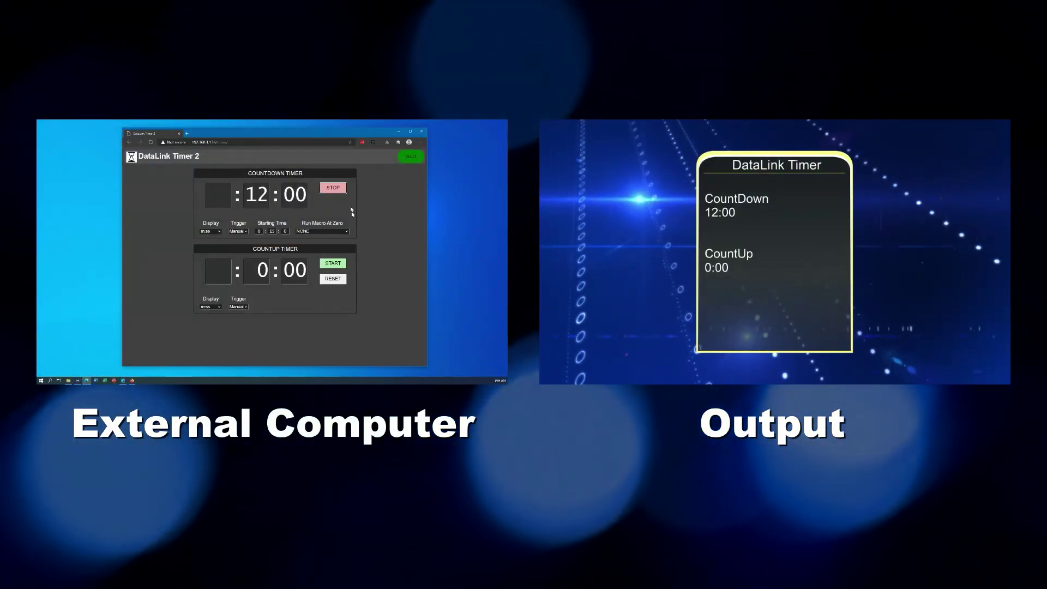
pyautogui.click(333, 263)
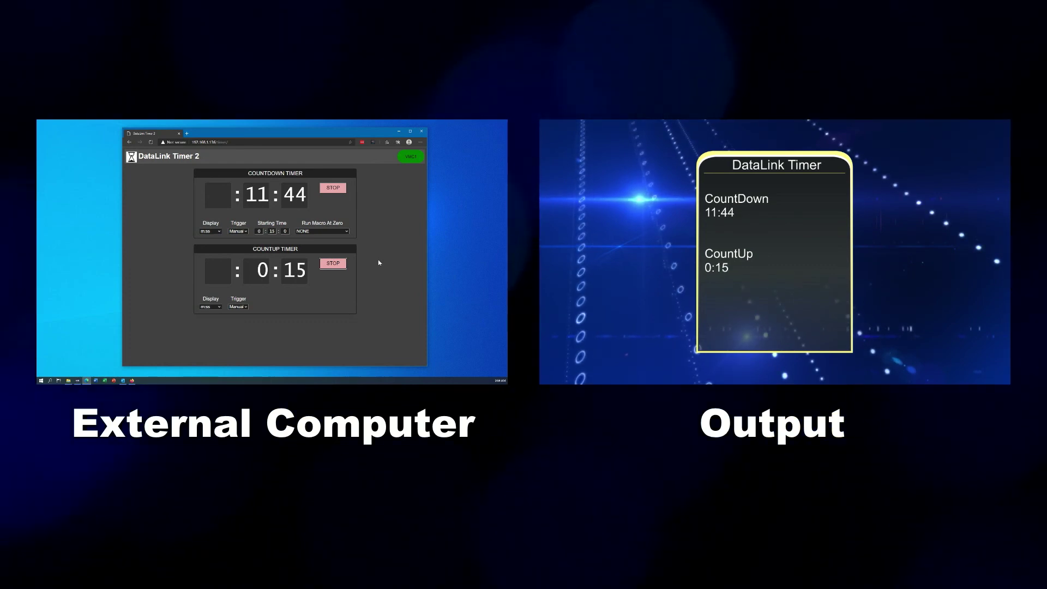
# Stop both the countdown and countup timers, and restart only the countup timer
pyautogui.click(334, 188)
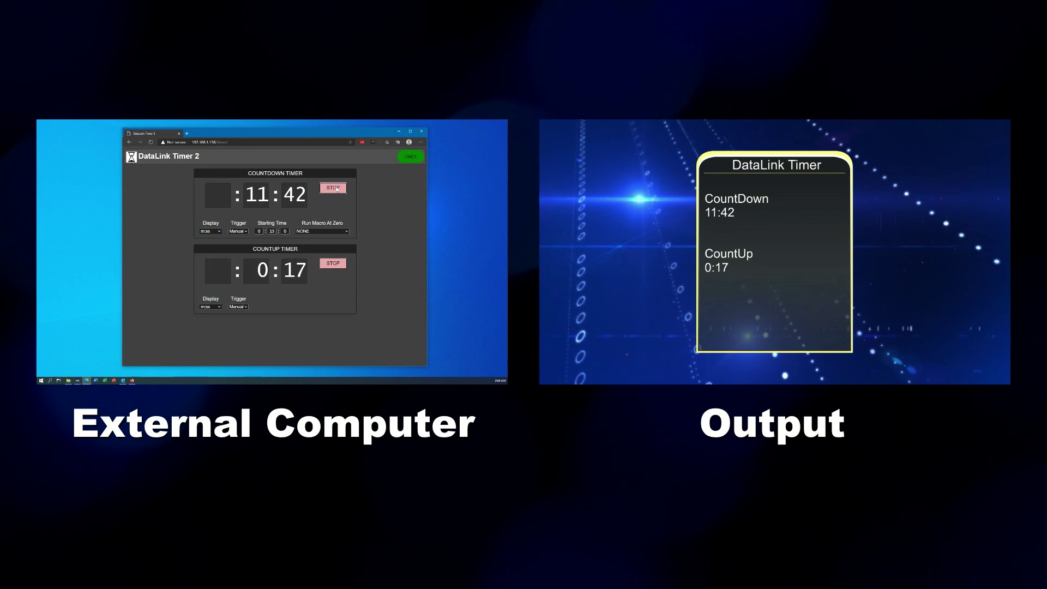
pyautogui.click(336, 264)
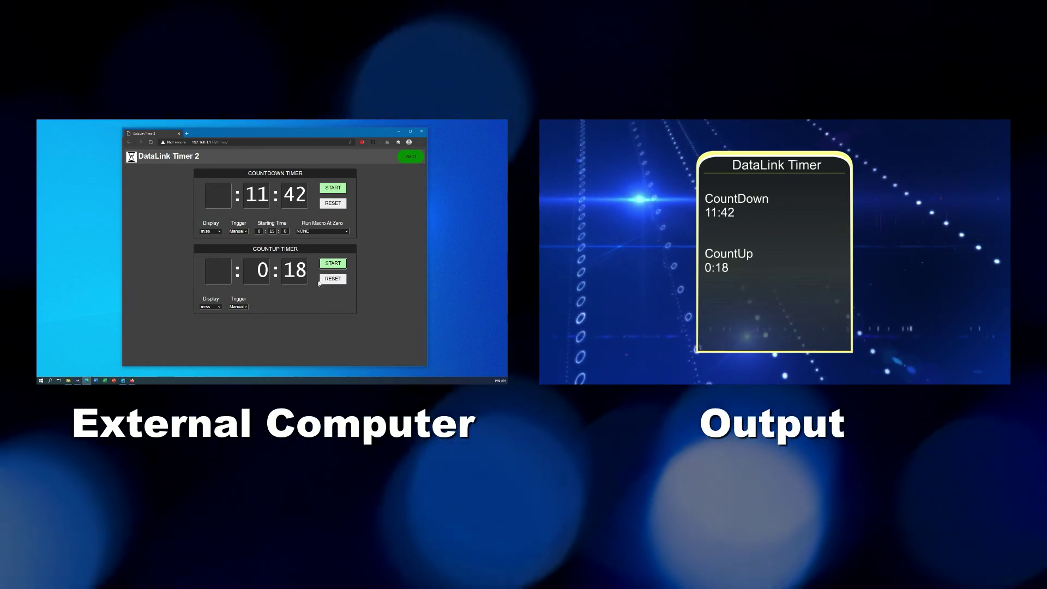
pyautogui.click(333, 263)
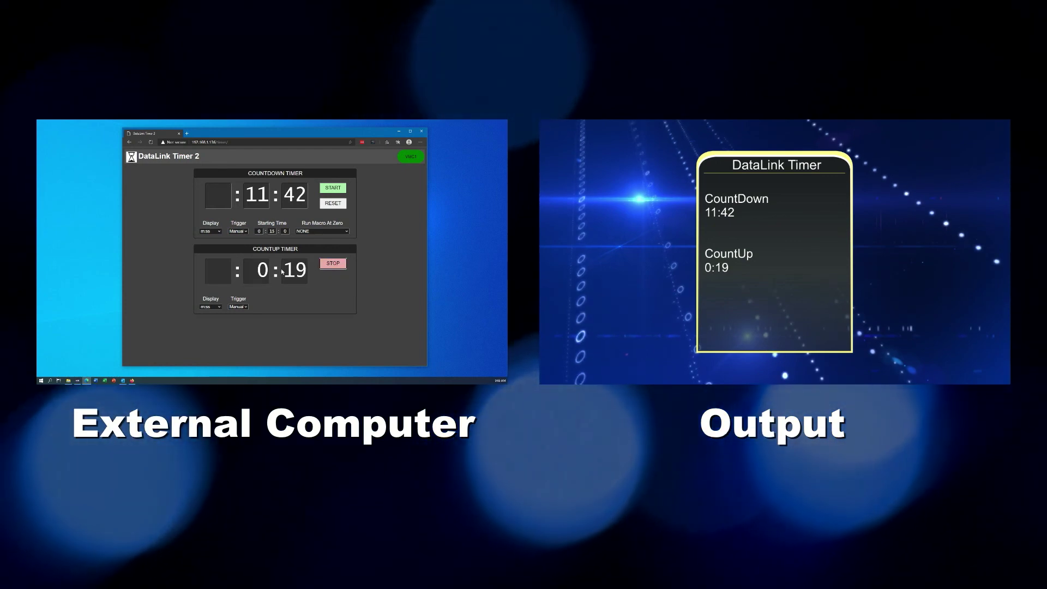
# Set the countup timer's display format to mm:ss and its trigger to Stream
pyautogui.click(218, 307)
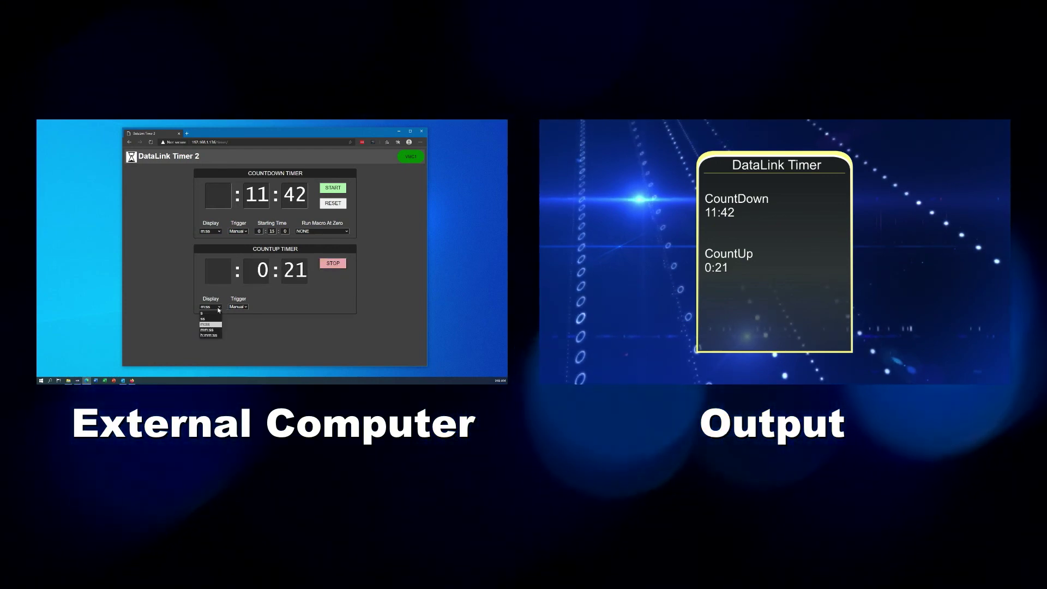
pyautogui.click(211, 329)
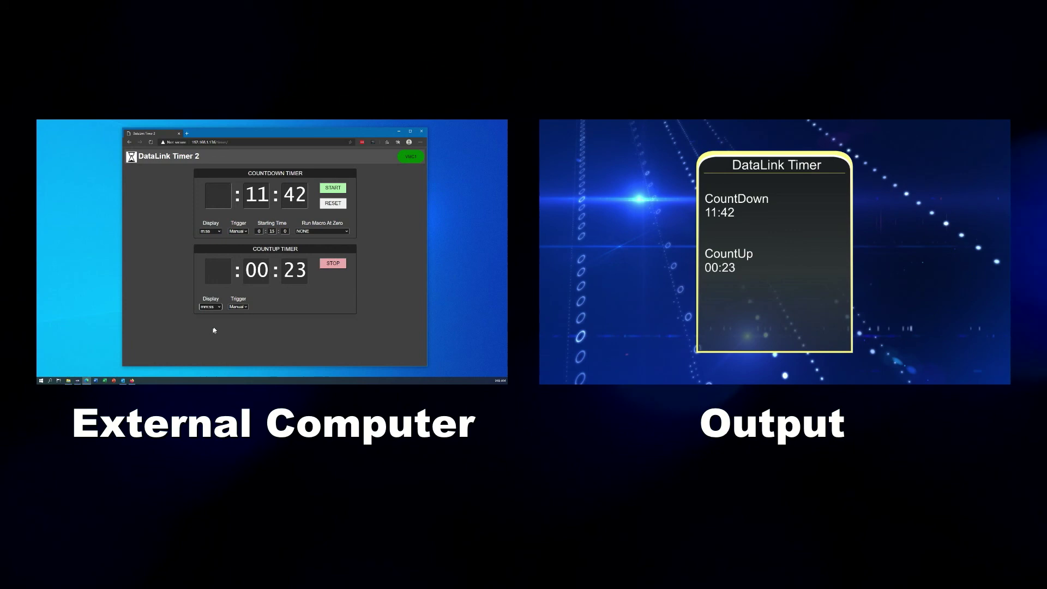
pyautogui.click(241, 307)
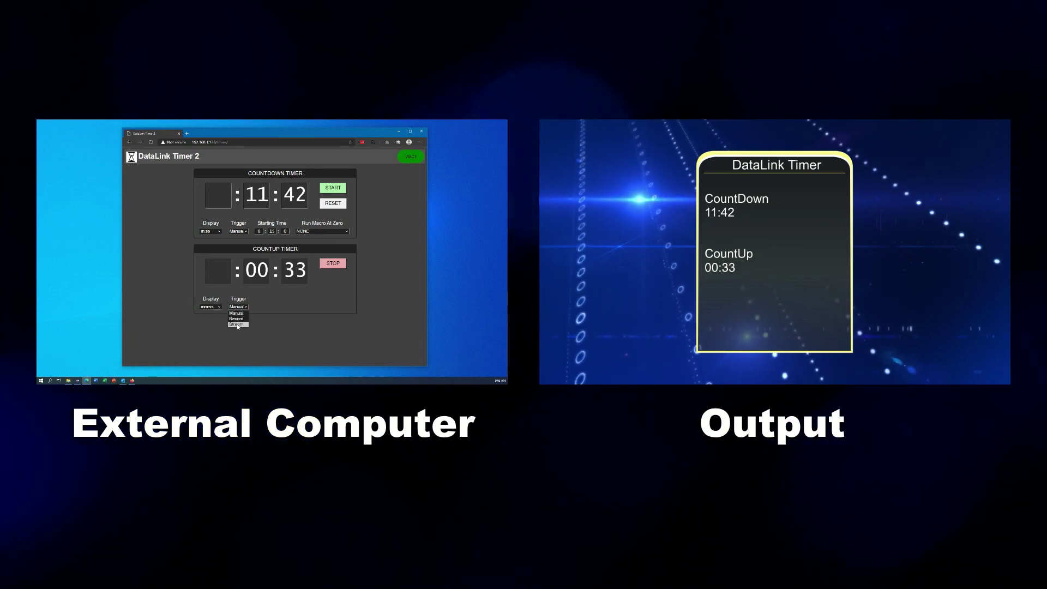
pyautogui.click(237, 325)
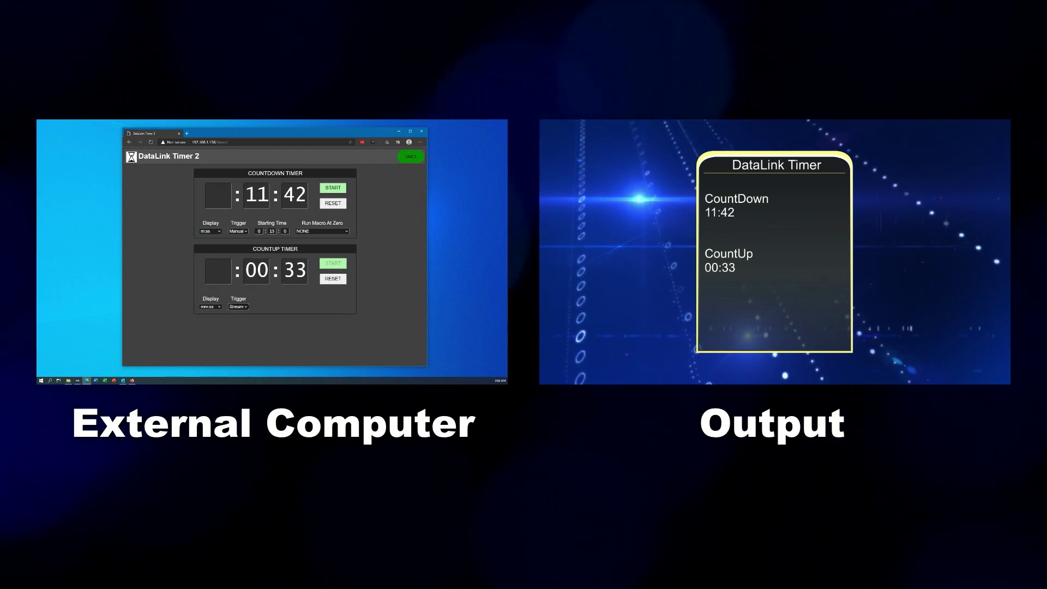